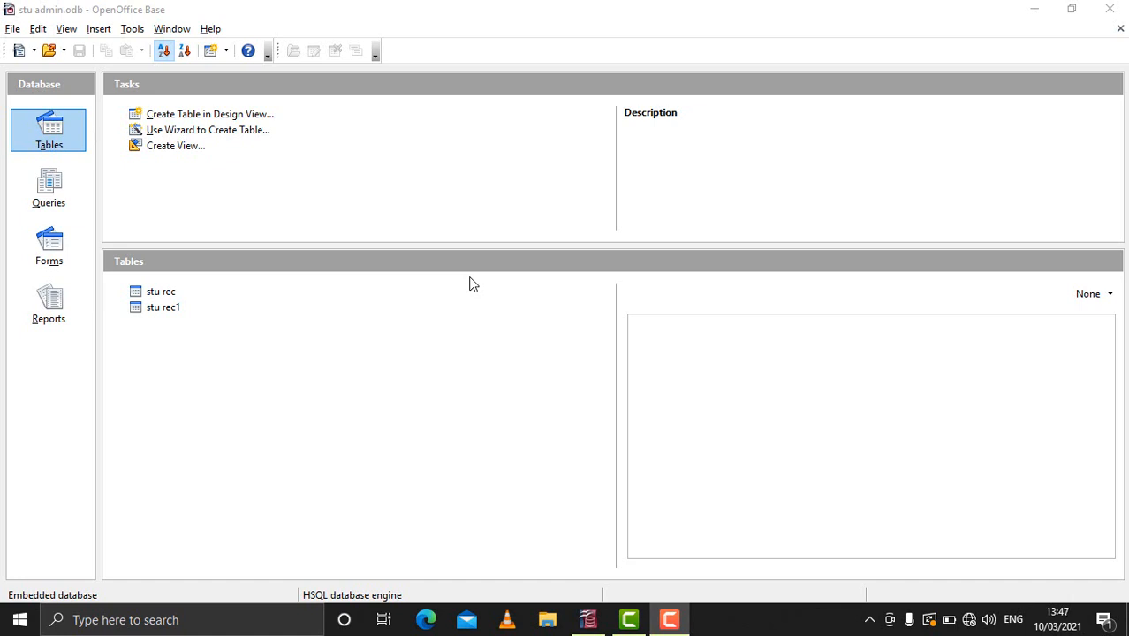
# - Start a new report with the Report Wizard, using the stu rec table and including all of its fields
pyautogui.click(46, 322)
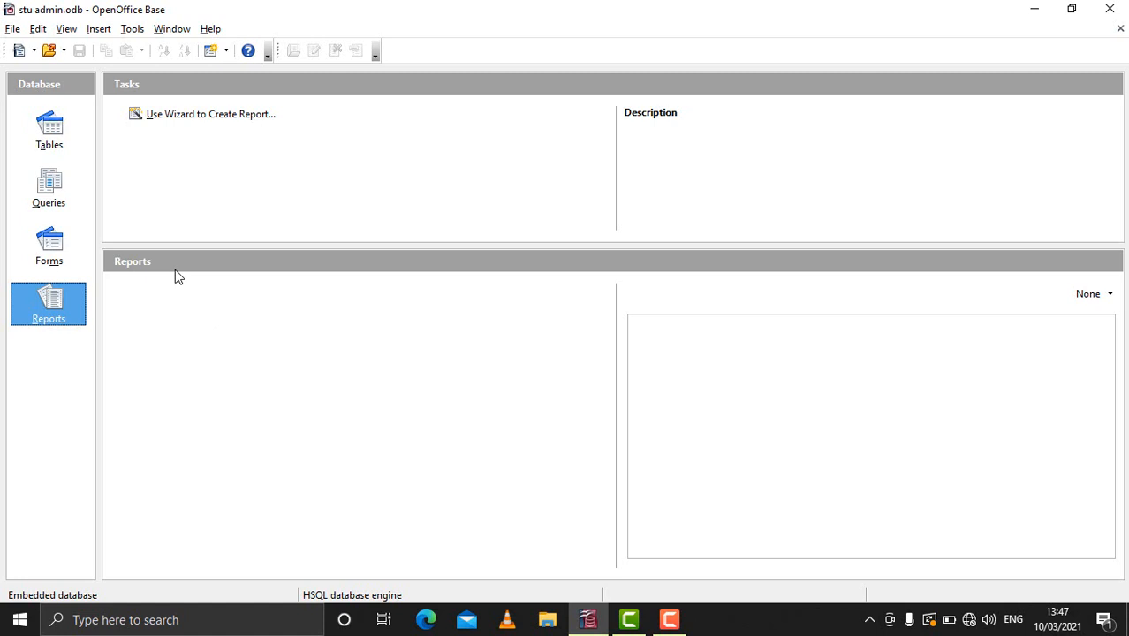
pyautogui.click(220, 124)
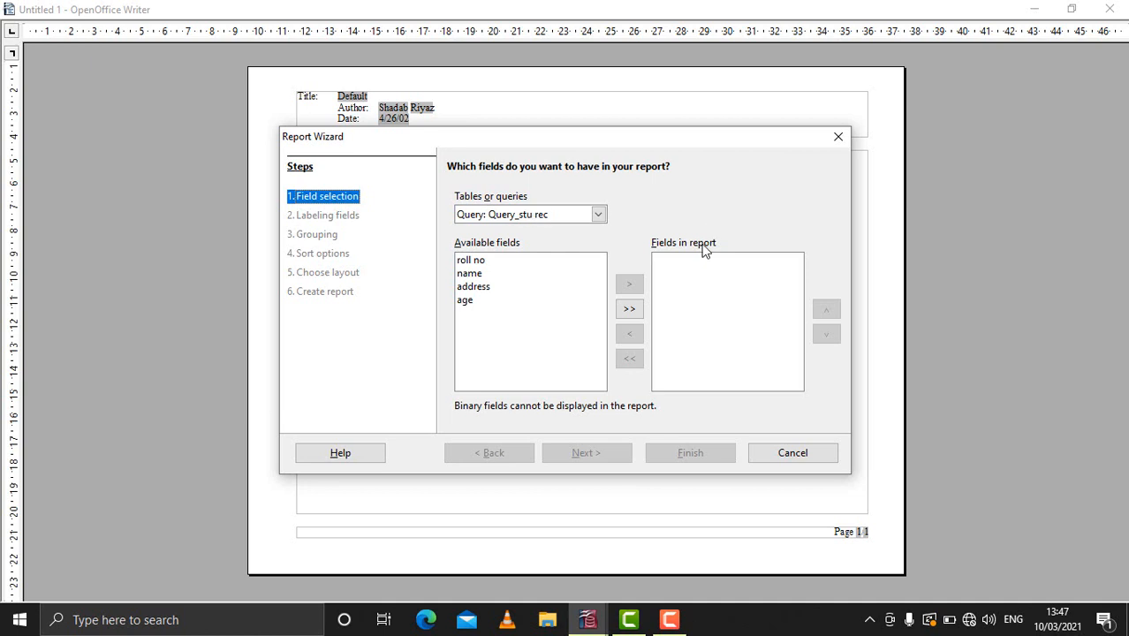
pyautogui.click(598, 215)
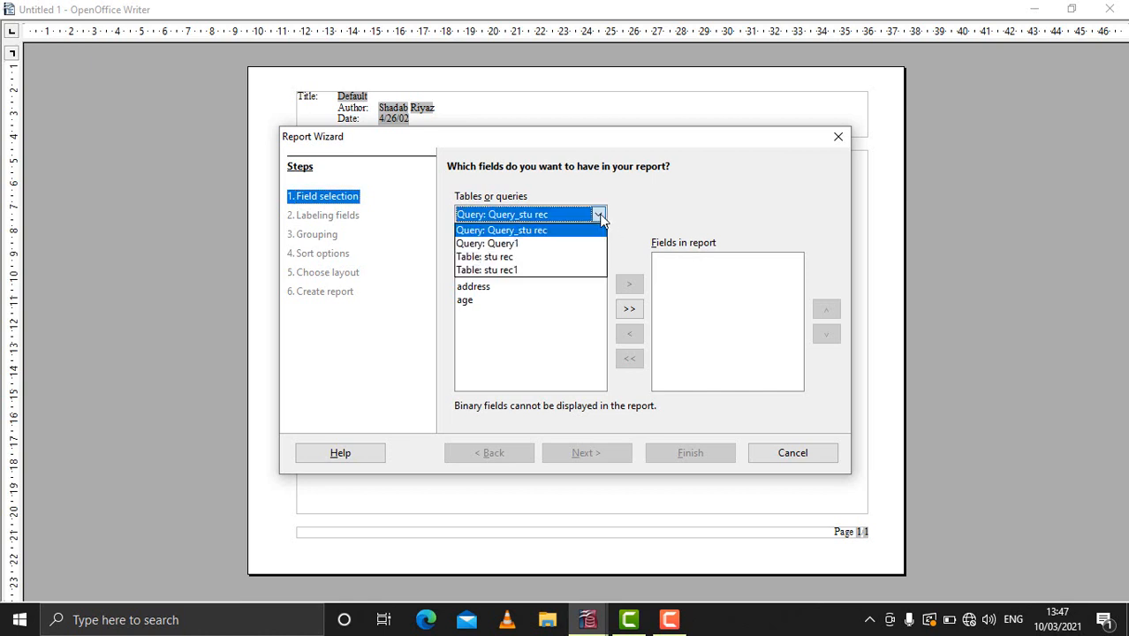
pyautogui.click(526, 257)
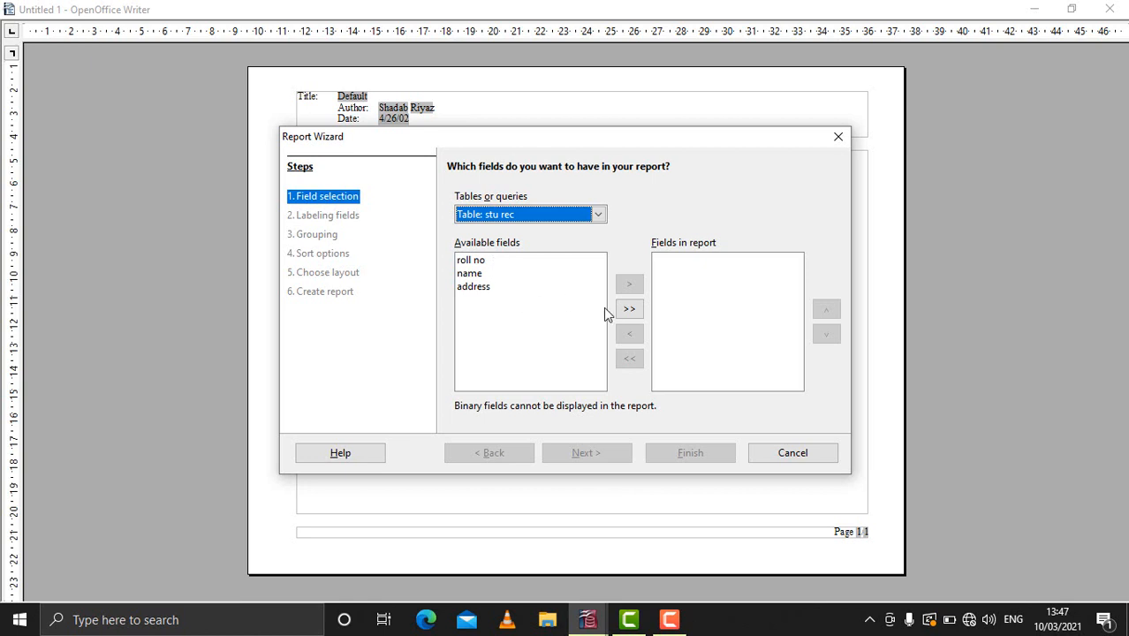
pyautogui.click(629, 310)
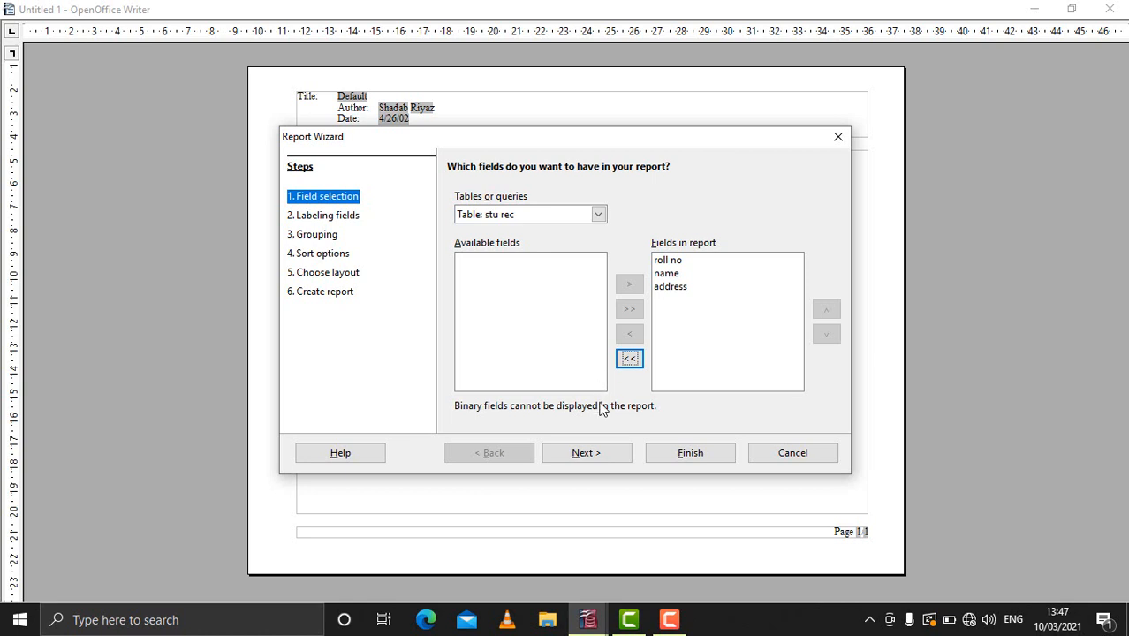
pyautogui.click(614, 461)
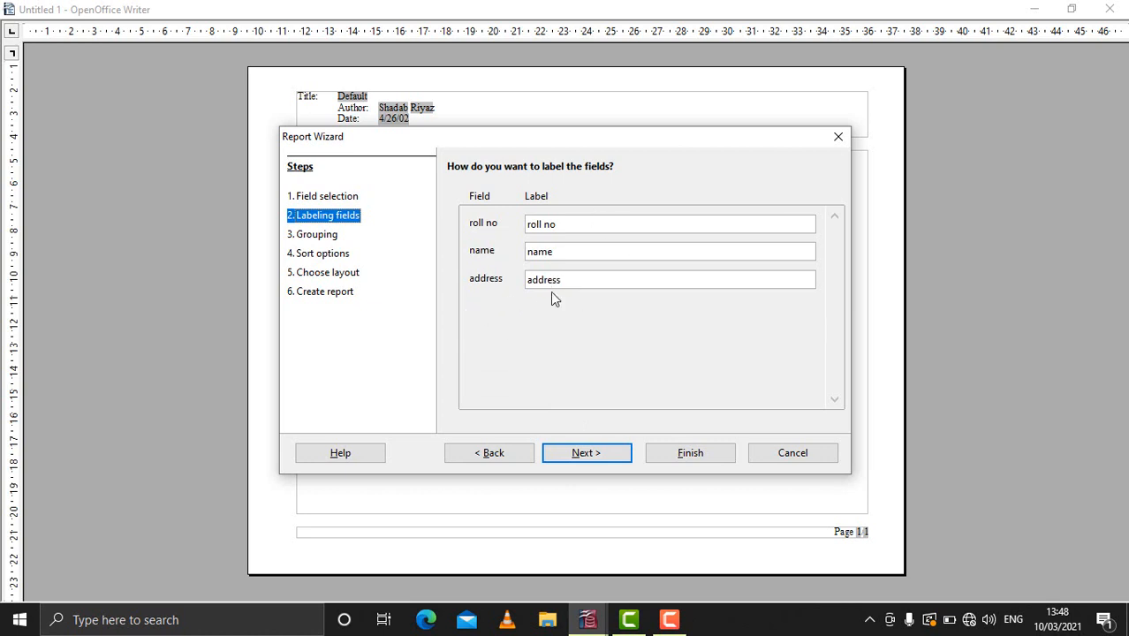
# - Capitalize the report's field labels as Roll No, Name and Address
pyautogui.click(533, 224)
pyautogui.press('BackSpace')
pyautogui.write('R')
pyautogui.press('Right')
pyautogui.press('Right')
pyautogui.press('Right')
pyautogui.press('Right')
pyautogui.press('Right')
pyautogui.press('BackSpace')
pyautogui.write('N')
pyautogui.click(534, 254)
pyautogui.press('BackSpace')
pyautogui.write('N')
pyautogui.click(611, 458)
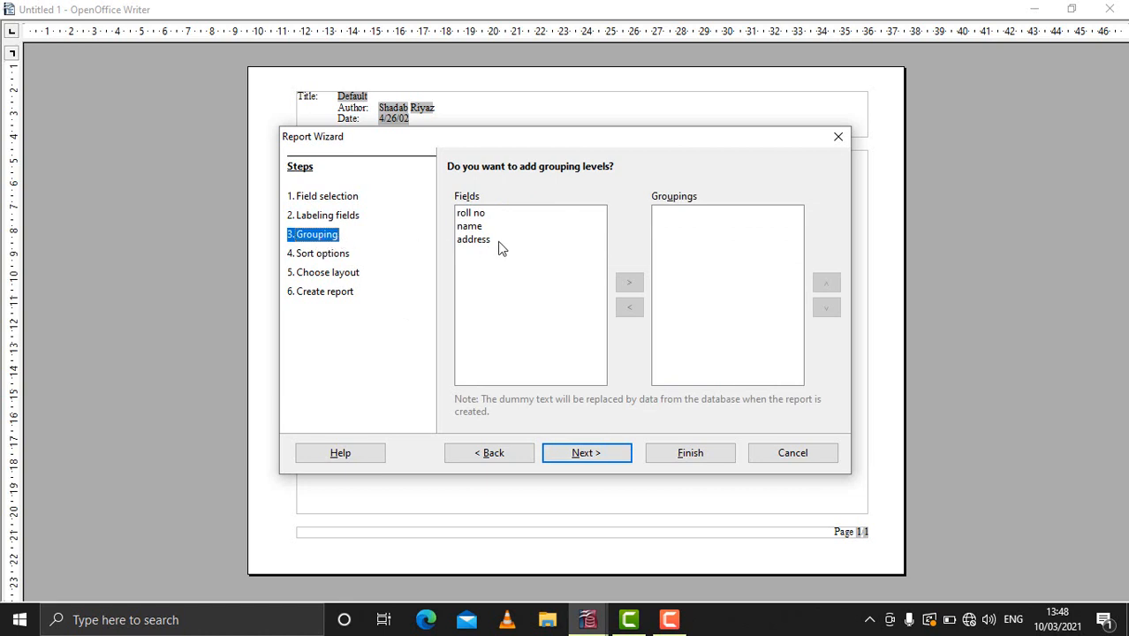
# - Add roll no as the report's grouping level and accept the default sort options
pyautogui.click(478, 215)
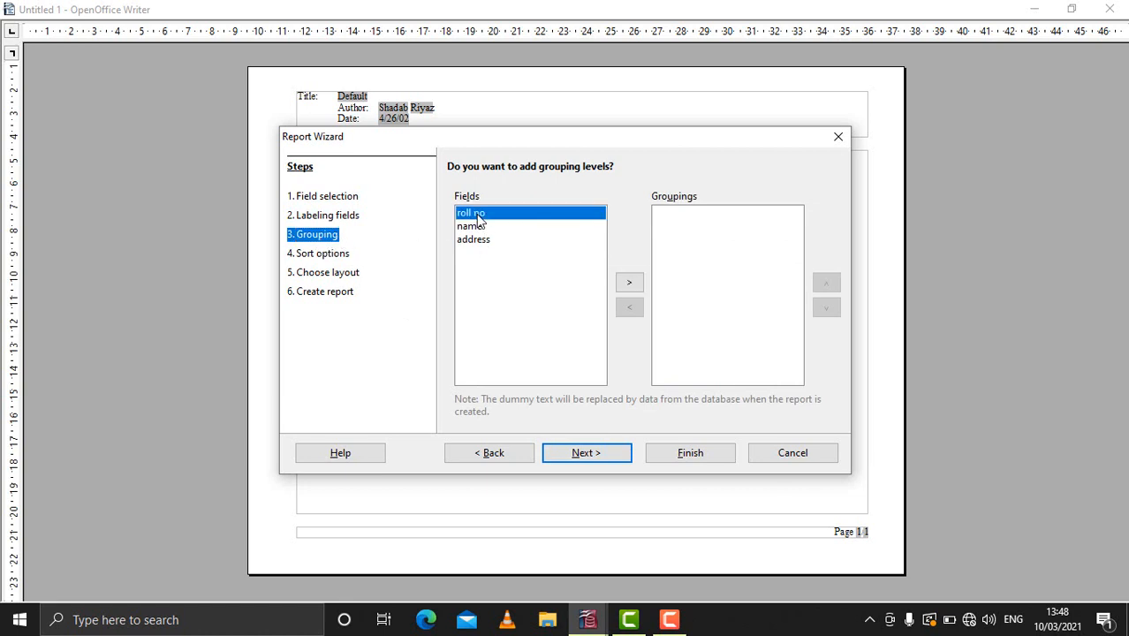
pyautogui.click(629, 284)
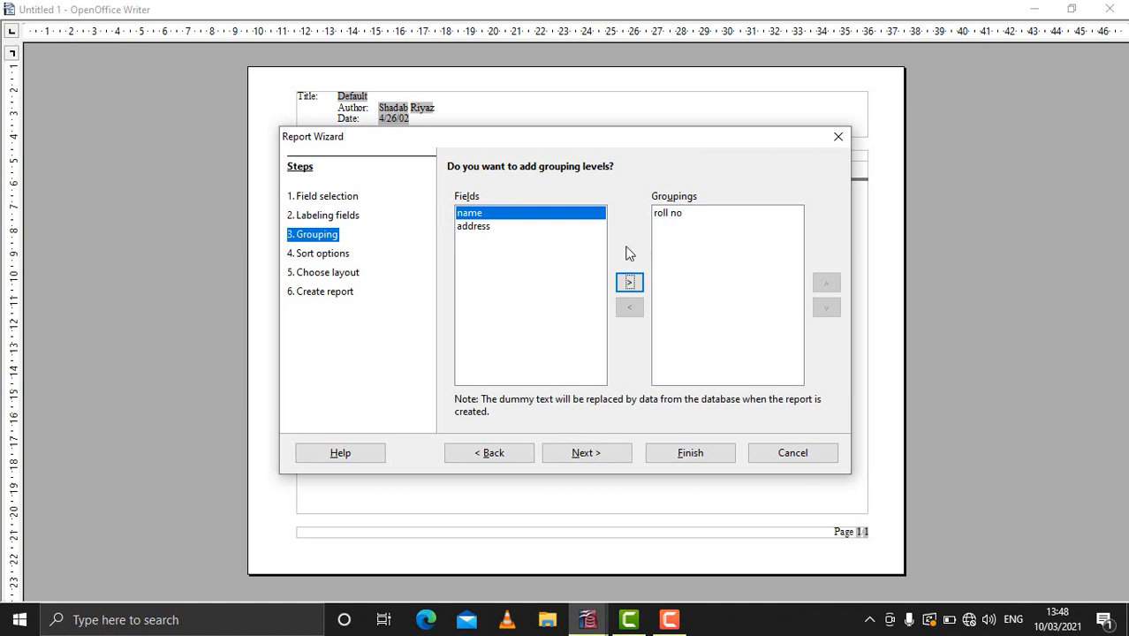
pyautogui.click(614, 455)
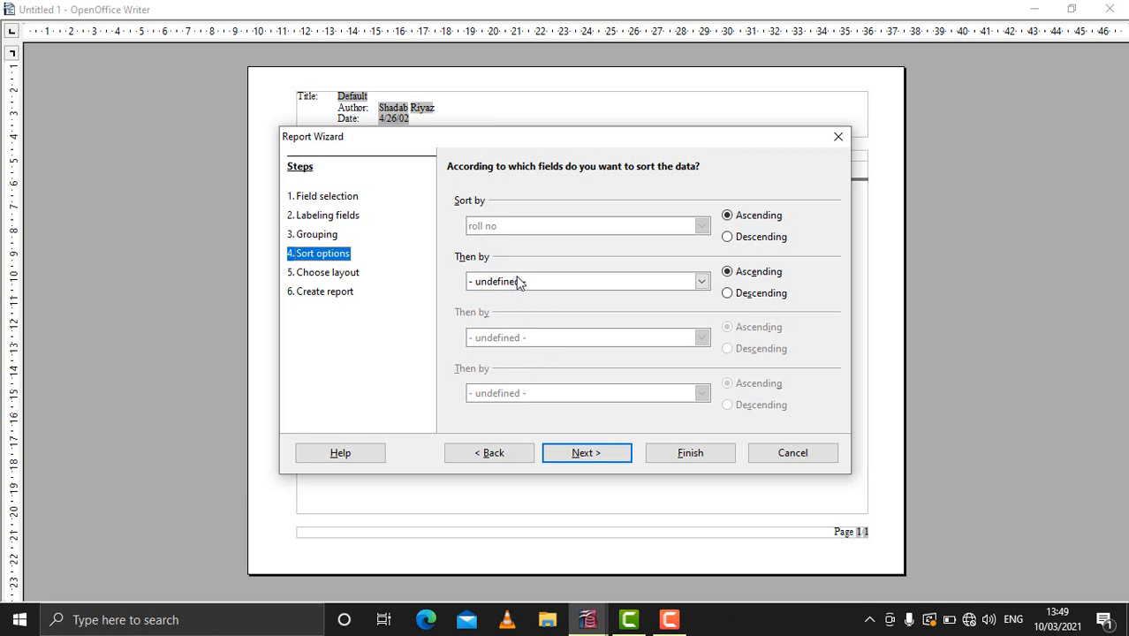
pyautogui.click(607, 457)
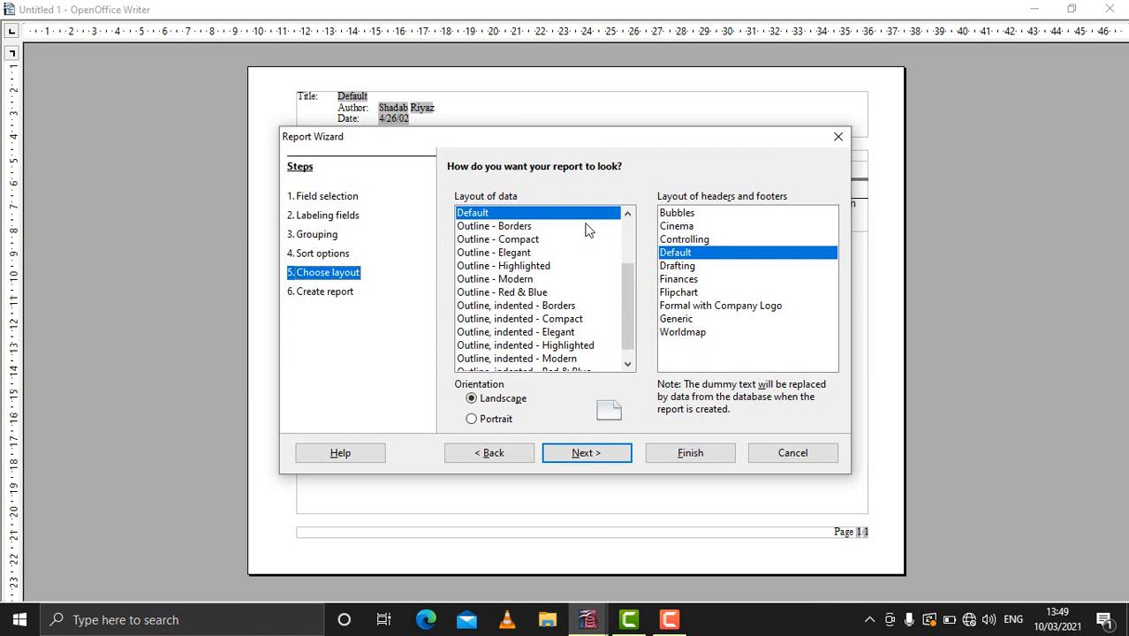
# - Try the outline data layouts in turn and choose Outline - Red & Blue for the report
pyautogui.click(505, 229)
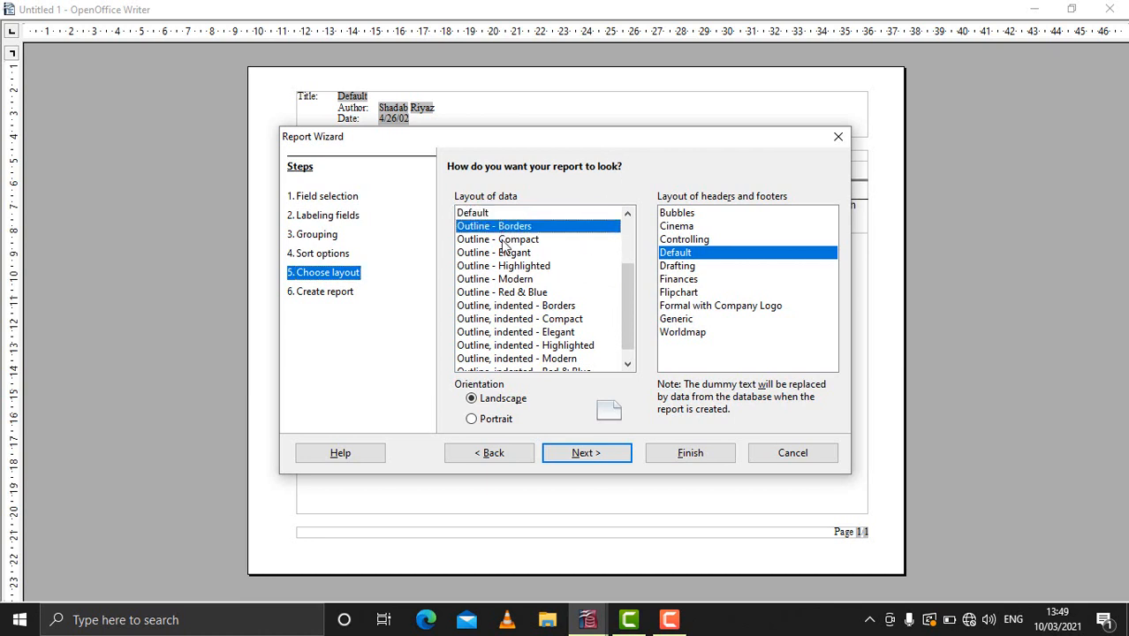
pyautogui.click(503, 240)
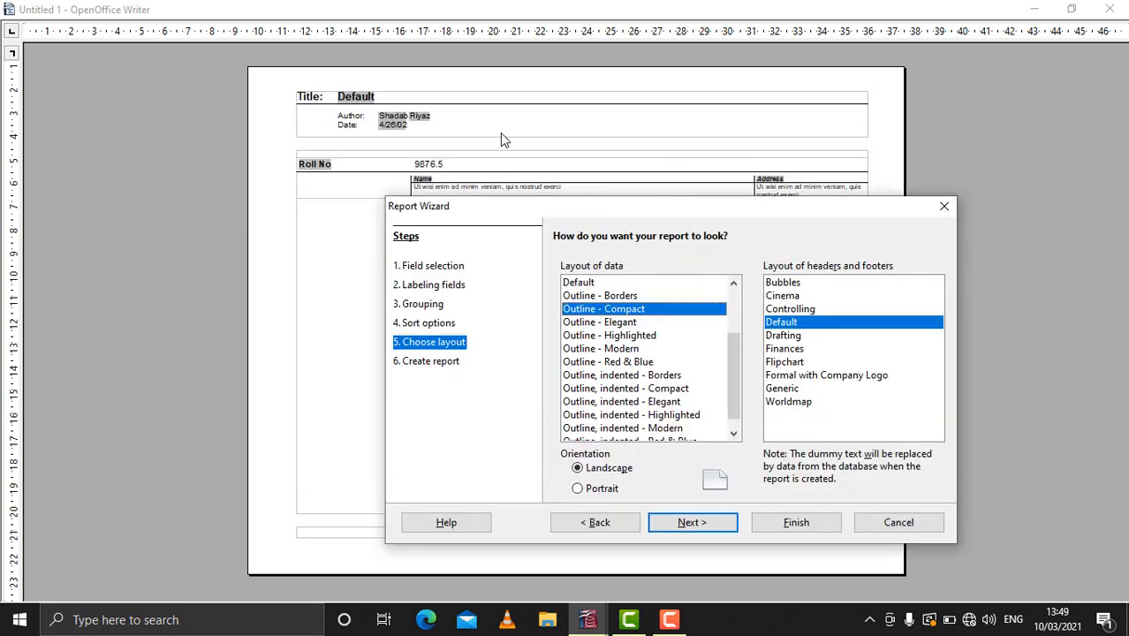
pyautogui.click(616, 324)
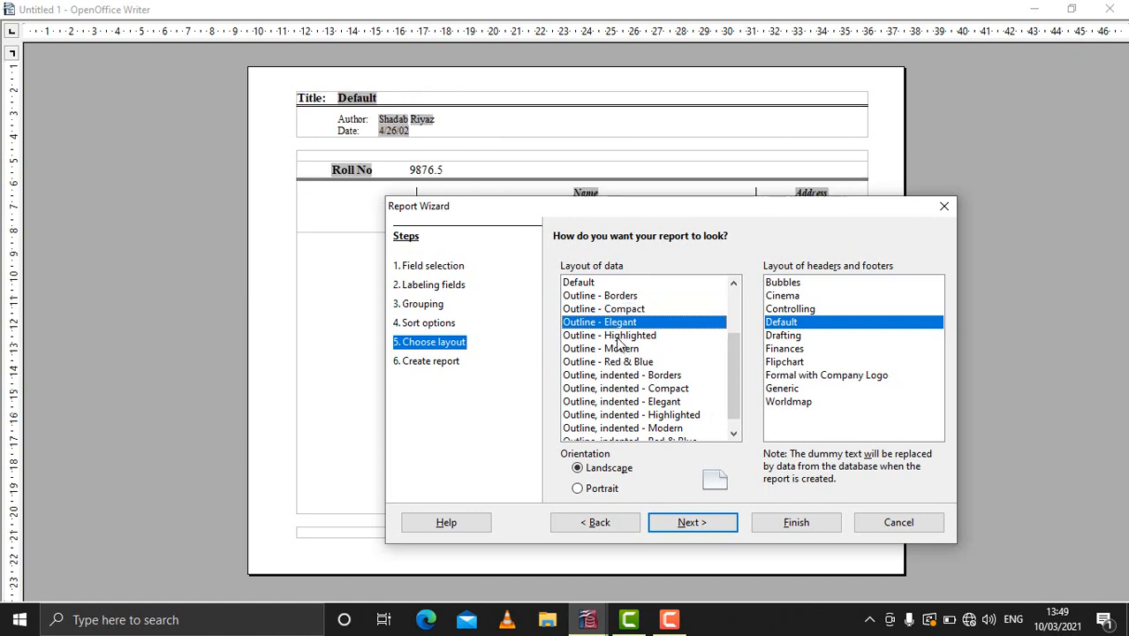
pyautogui.click(619, 338)
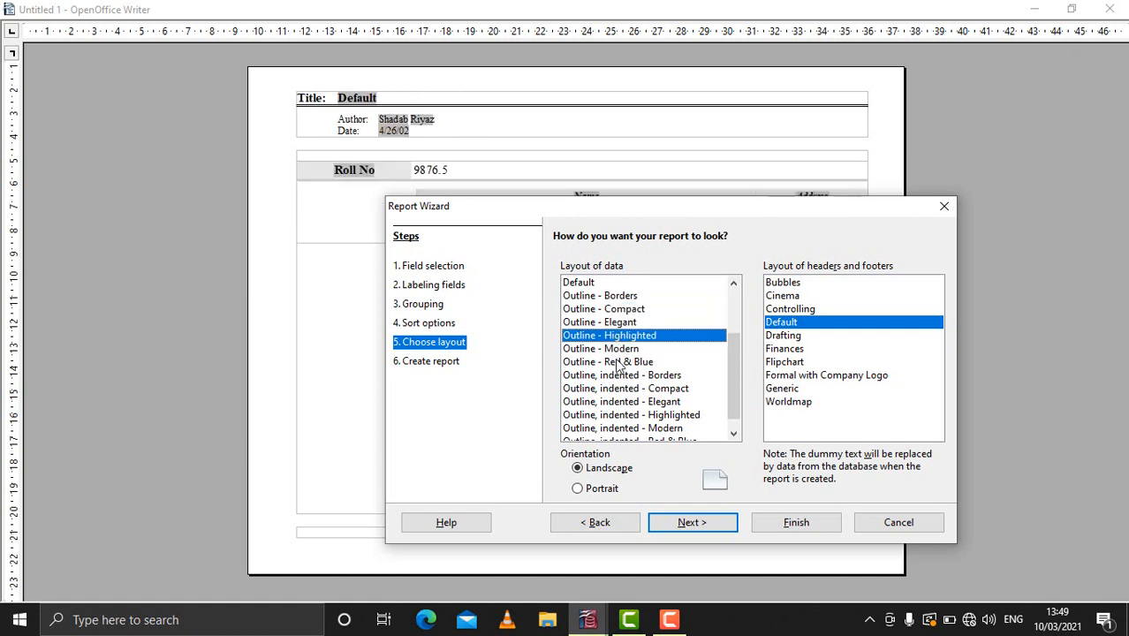
pyautogui.click(616, 351)
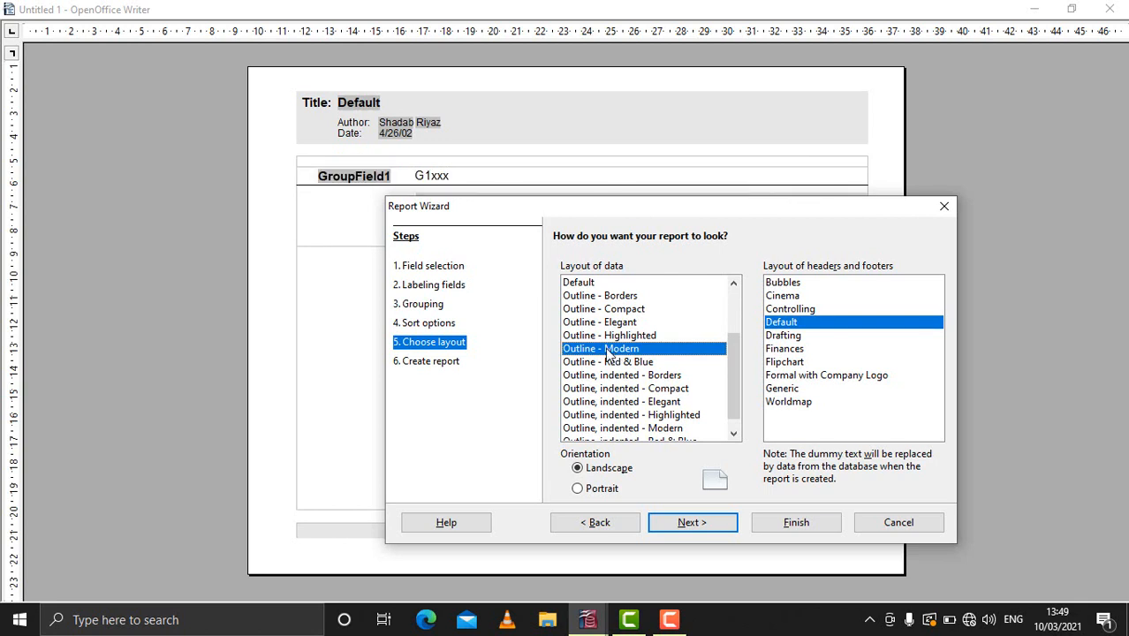
pyautogui.click(611, 364)
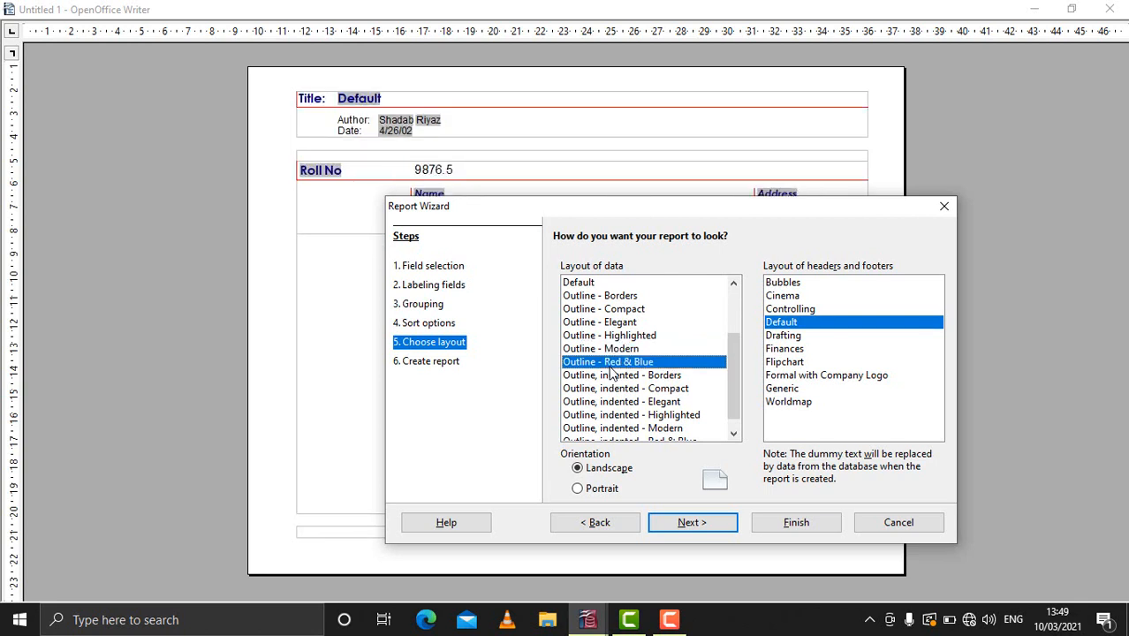
# - Try the header and footer layouts in turn and choose Bubbles for the report
pyautogui.click(795, 283)
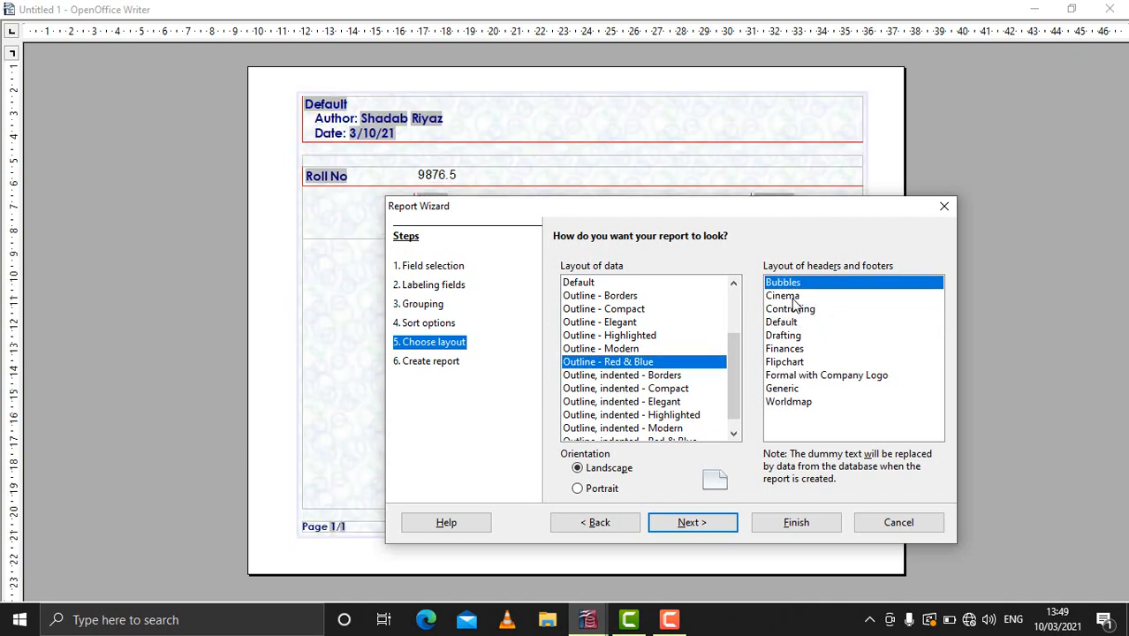
pyautogui.click(793, 296)
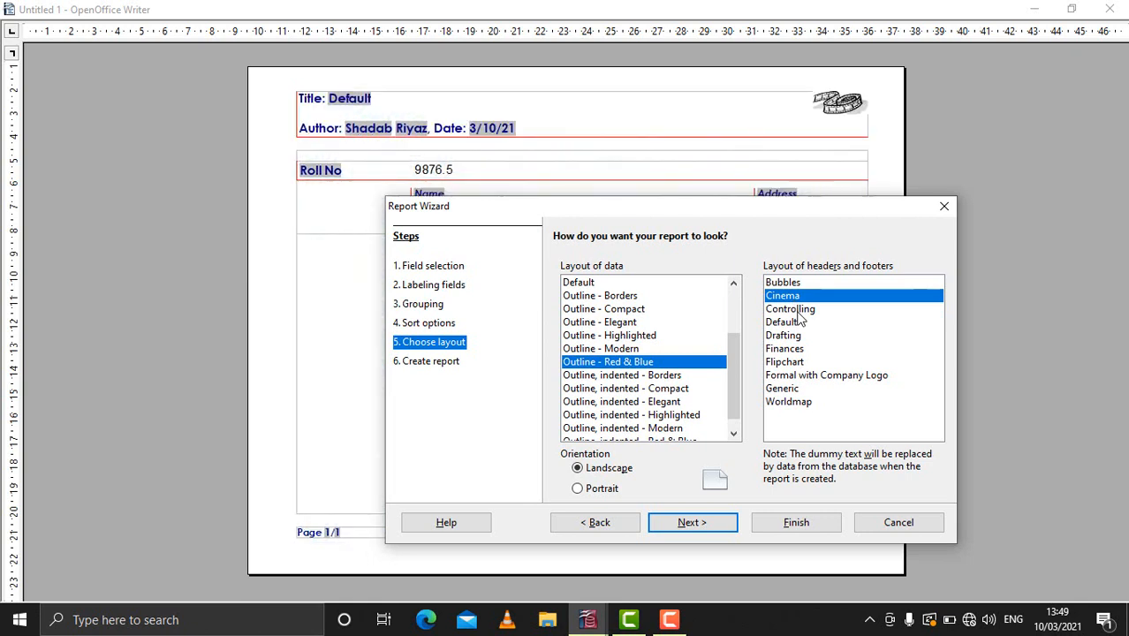
pyautogui.click(795, 310)
pyautogui.click(788, 338)
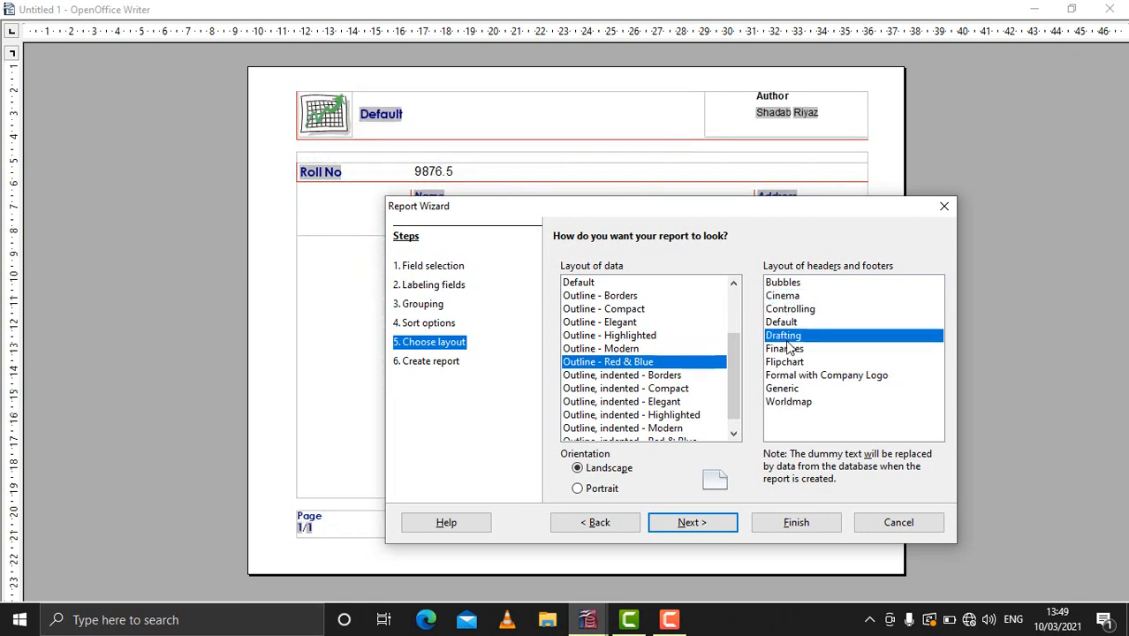
pyautogui.click(789, 363)
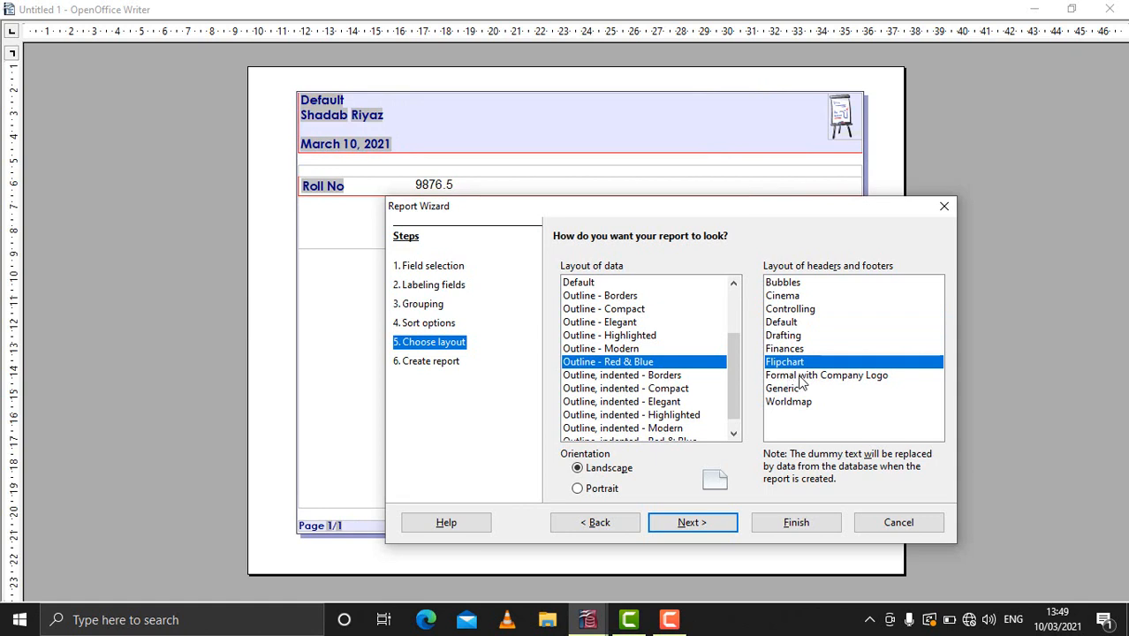
pyautogui.click(800, 377)
pyautogui.click(804, 389)
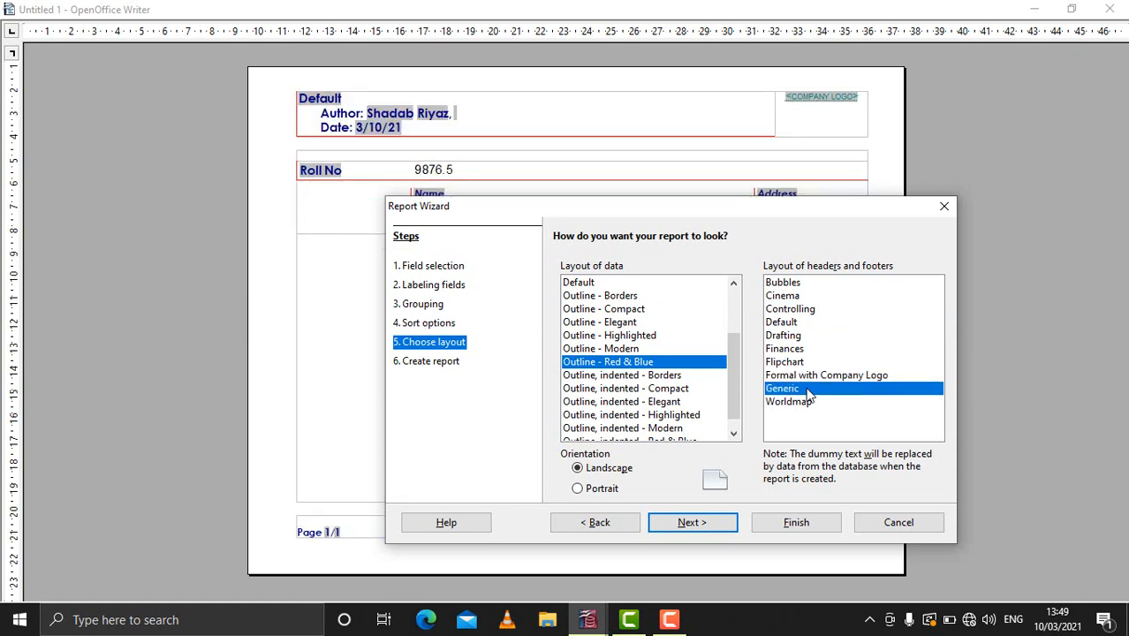
pyautogui.click(789, 403)
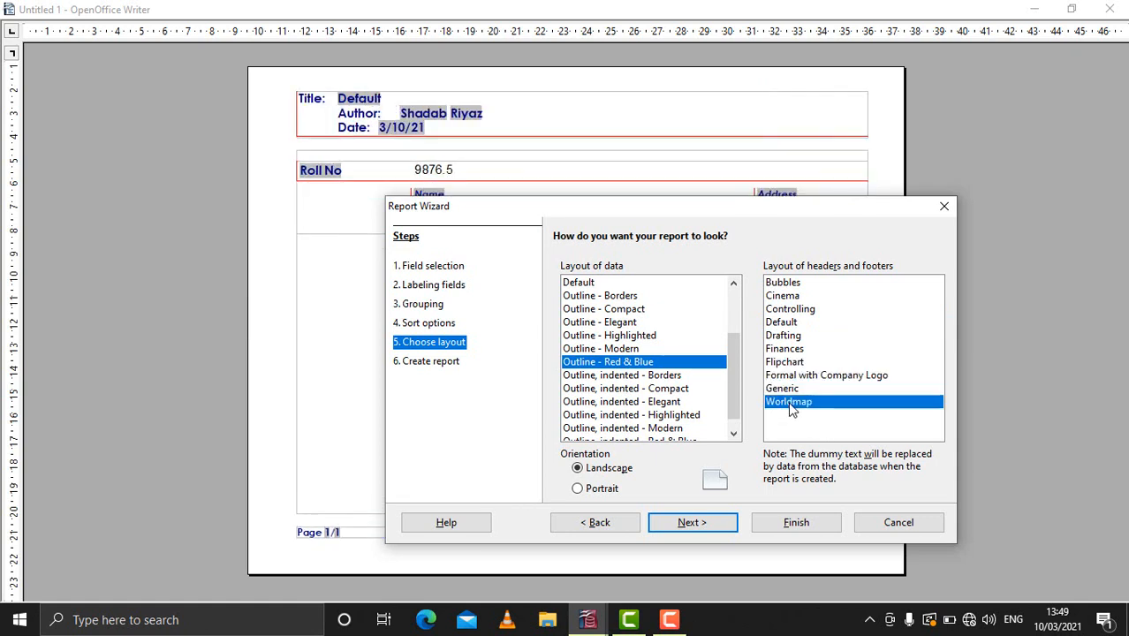
pyautogui.click(784, 284)
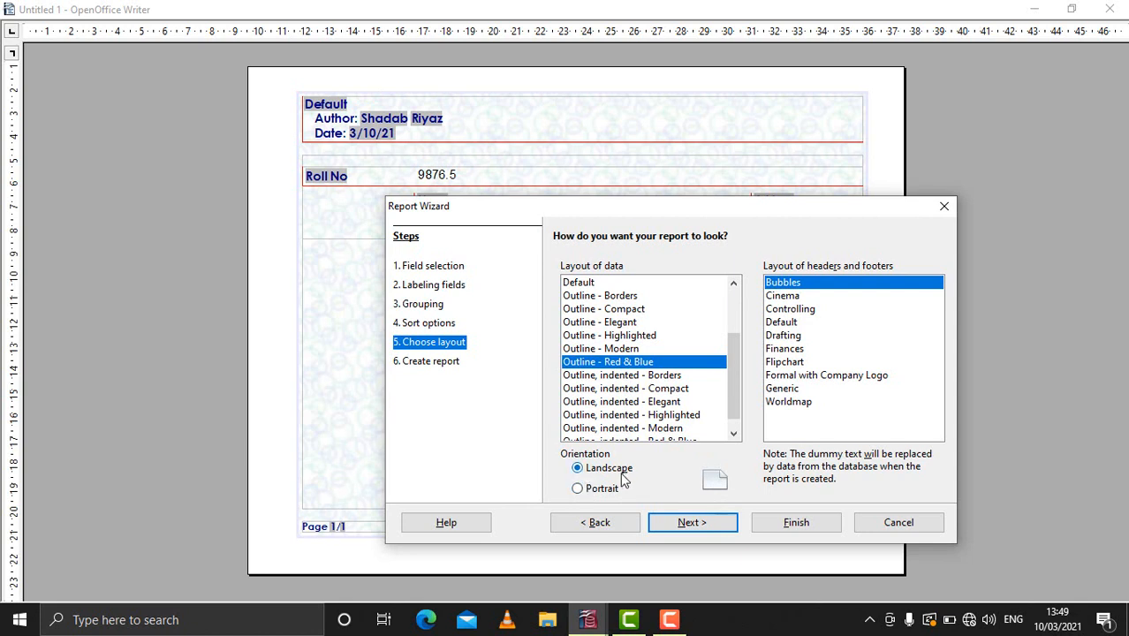
# - Compare portrait with landscape orientation, keep landscape, and generate the dynamic report titled stu rec immediately
pyautogui.click(595, 493)
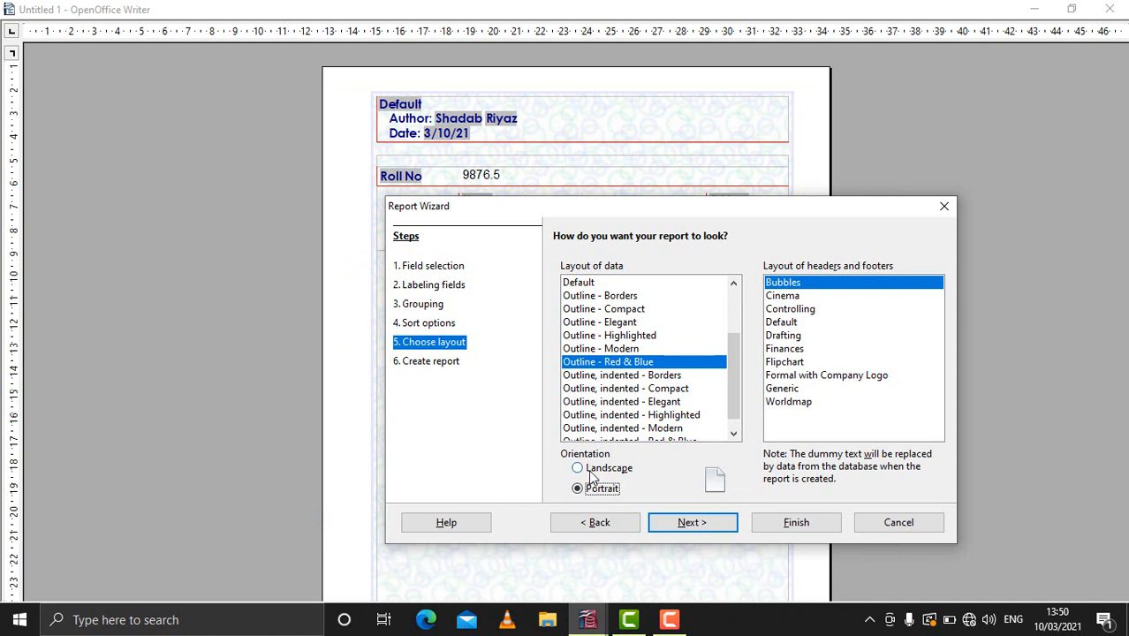
pyautogui.click(592, 475)
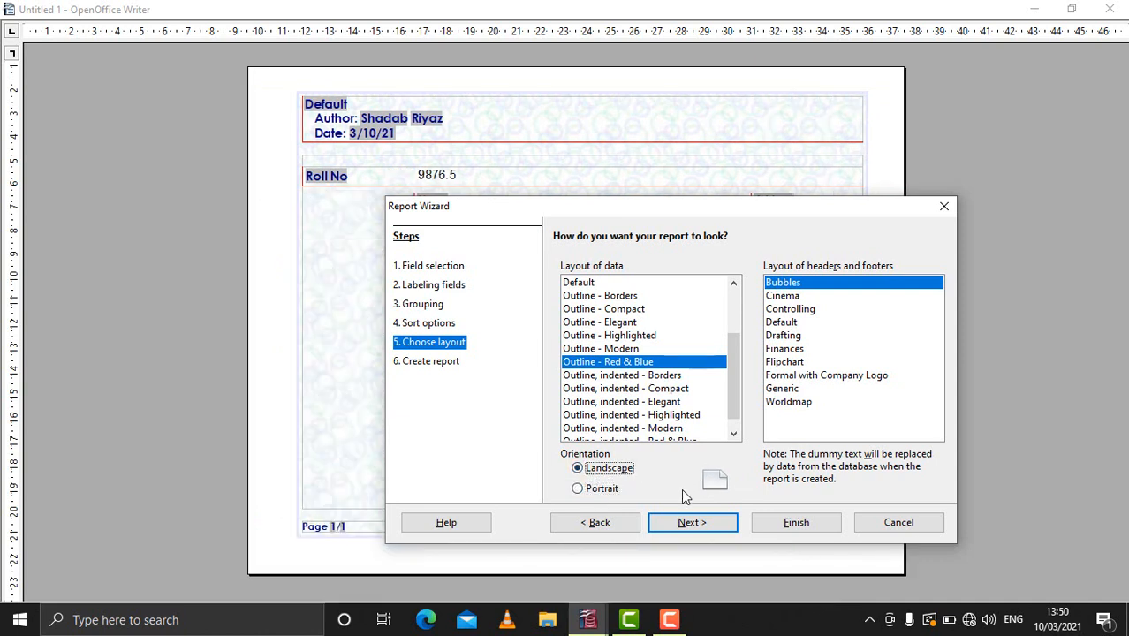
pyautogui.click(668, 522)
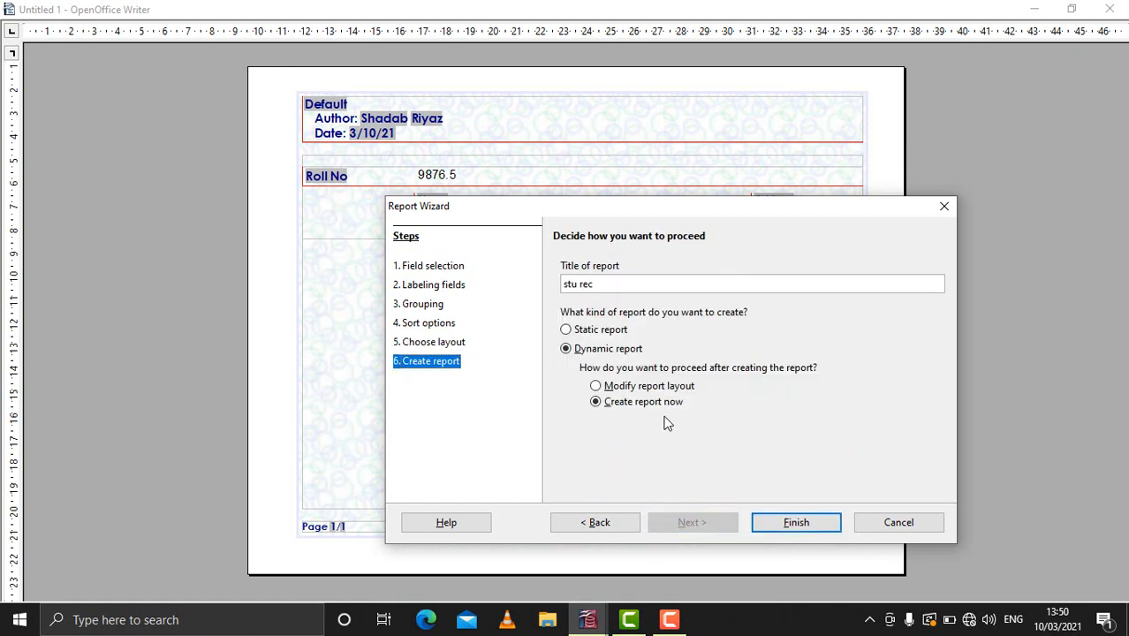
pyautogui.click(620, 283)
pyautogui.click(798, 529)
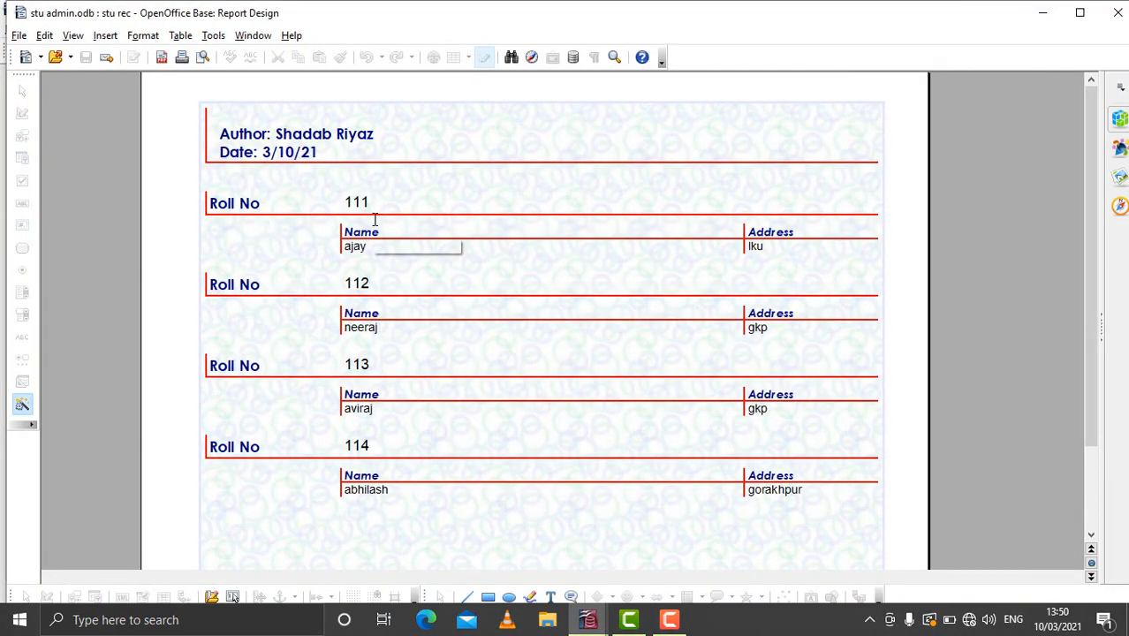
pyautogui.scroll(-3, 378, 223)
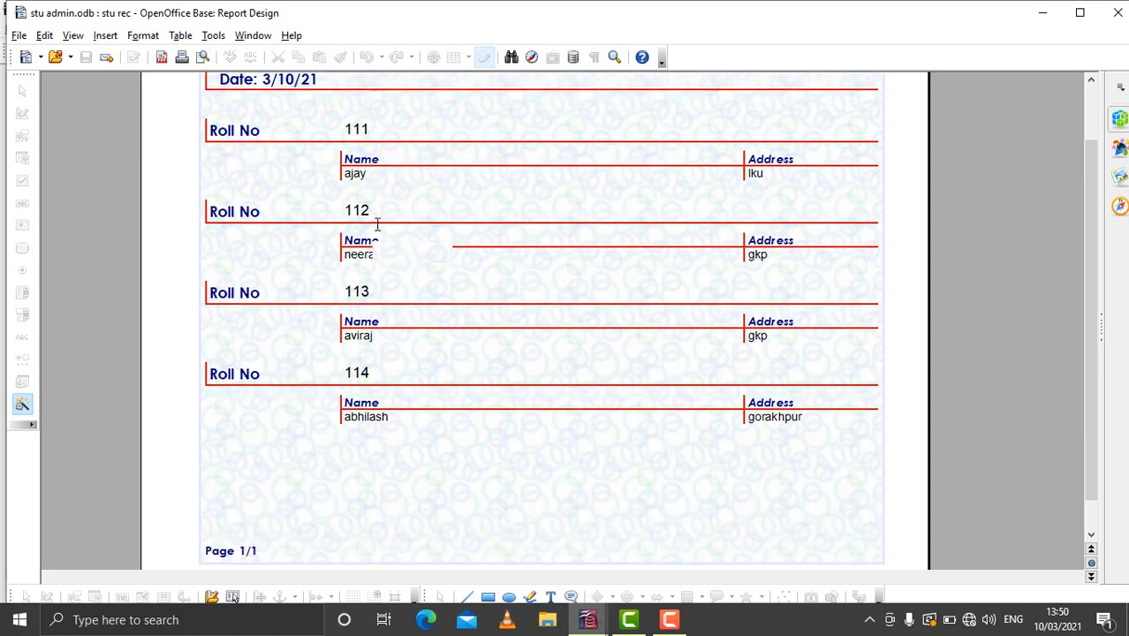
pyautogui.scroll(3, 377, 223)
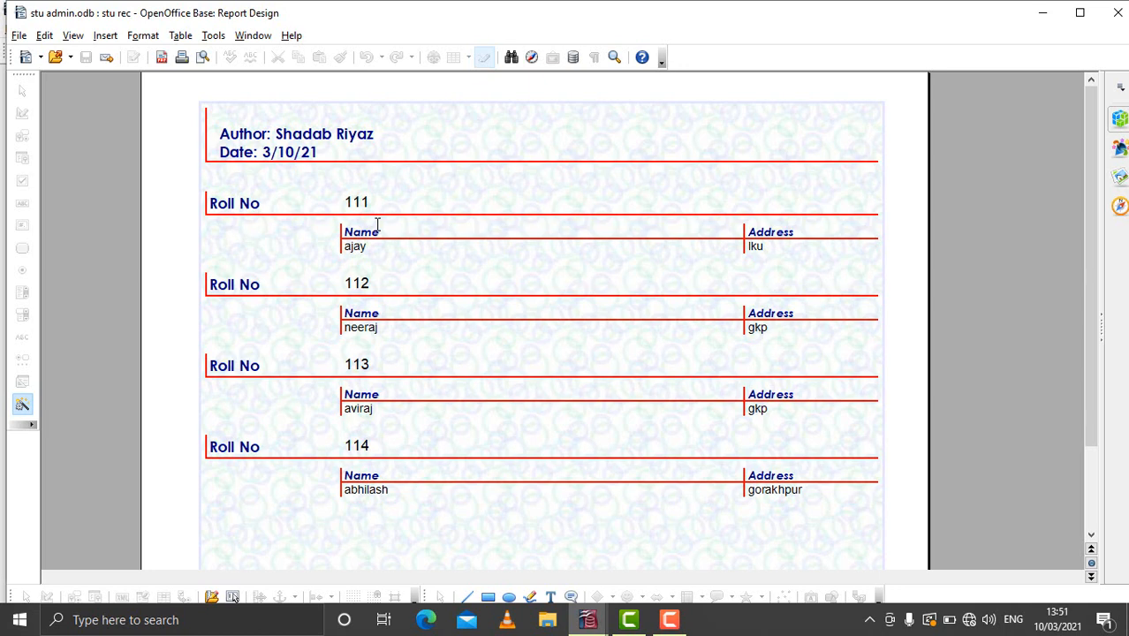
pyautogui.scroll(-3, 377, 227)
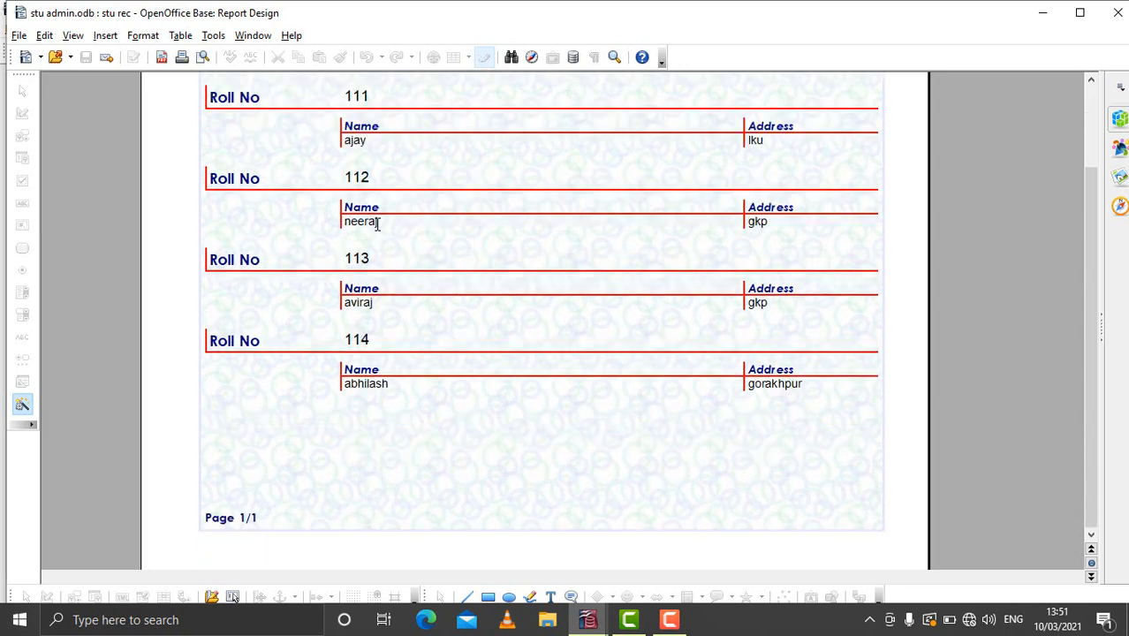
pyautogui.scroll(3, 378, 223)
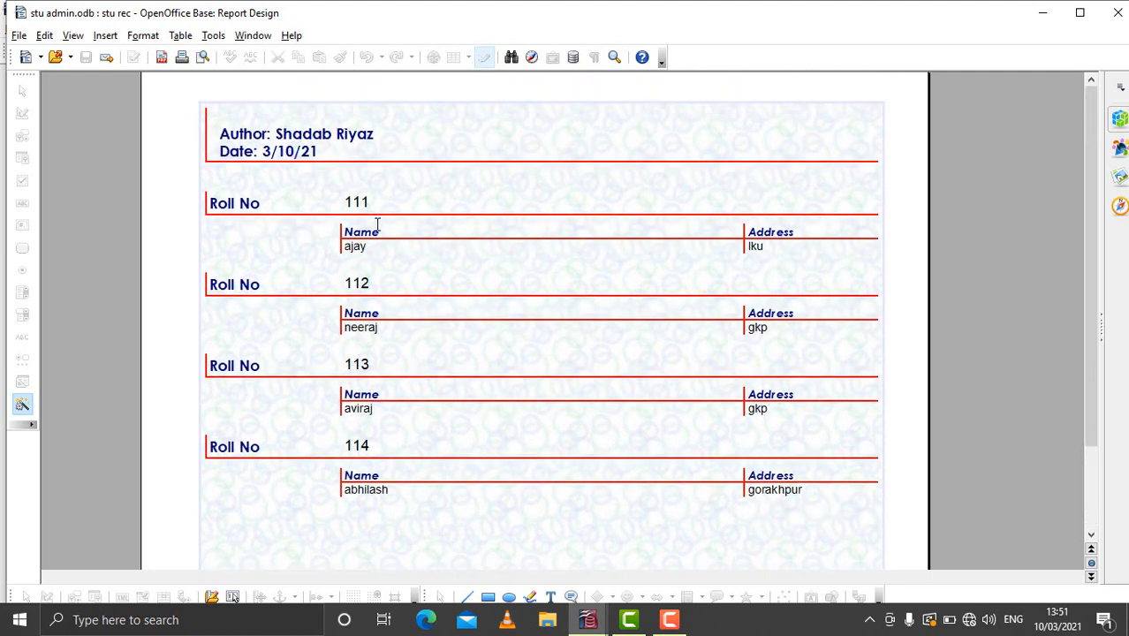